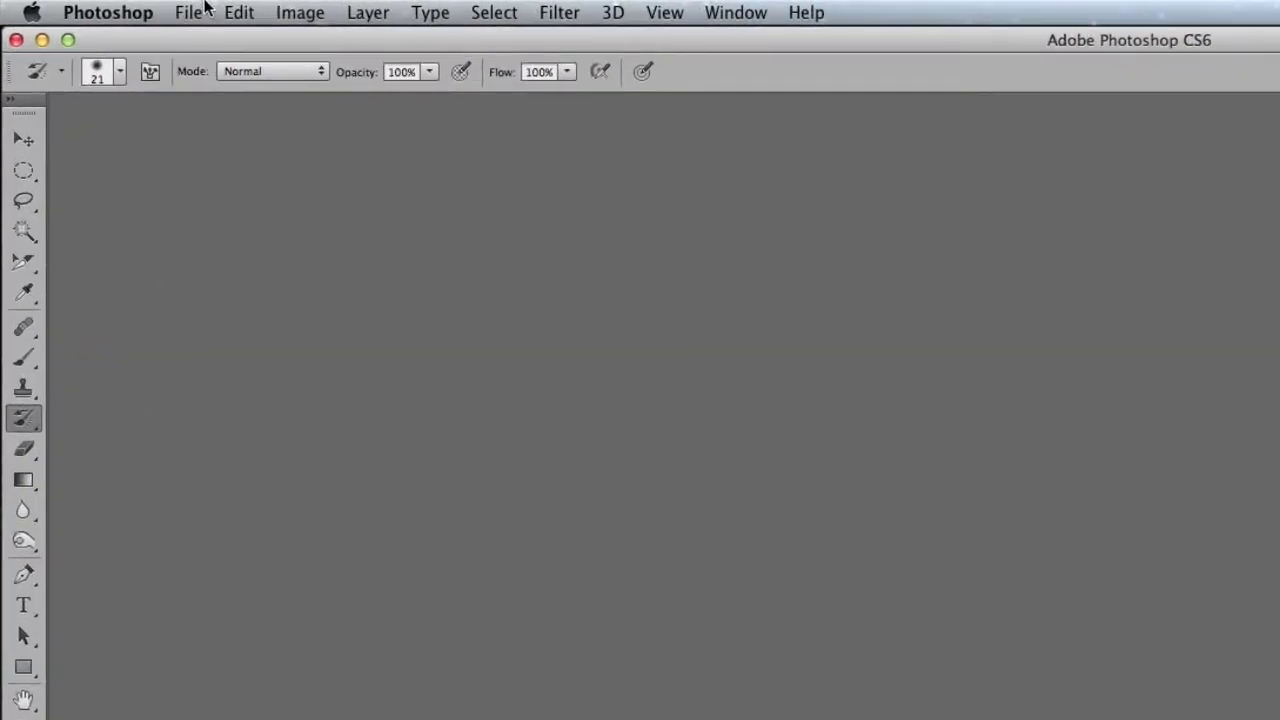
- Open shutterstock_1413845.jpg from the Photoshop Course folder via File > Open
click(200, 10)
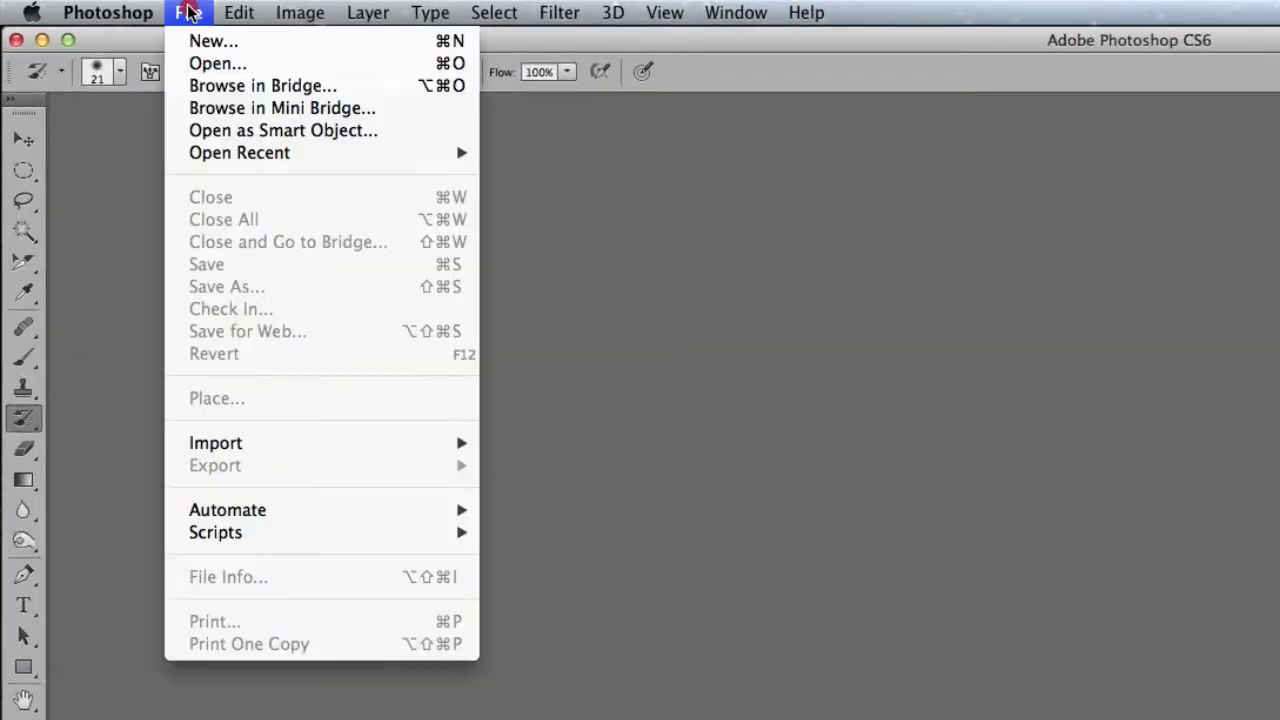
click(237, 65)
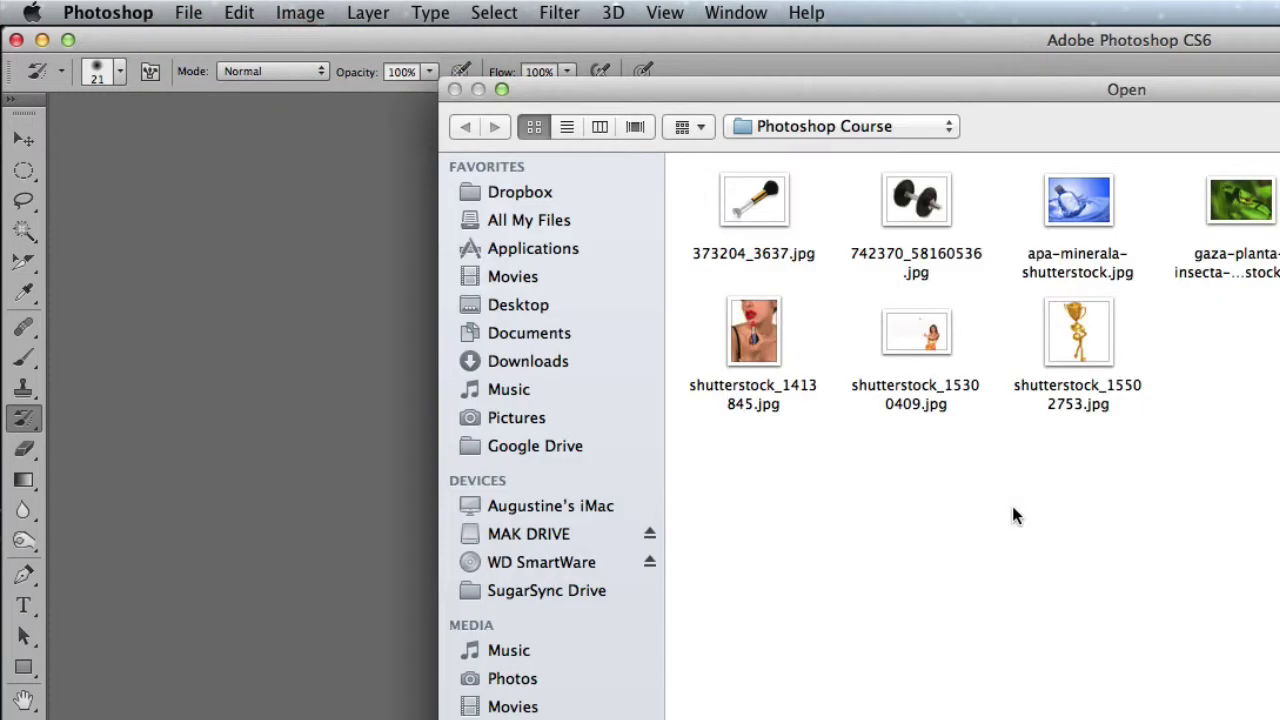
double_click(761, 351)
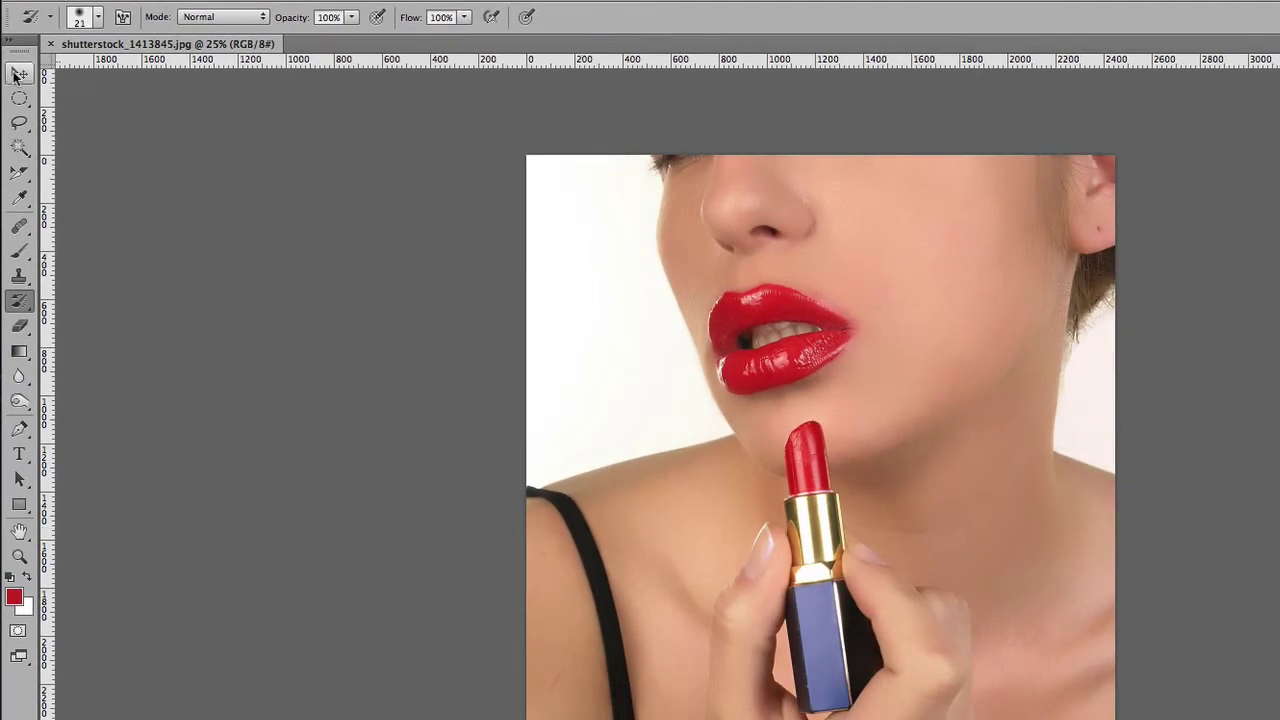
- Turn the background into Layer 0, pick the History Brush, and show the History panel
click(19, 73)
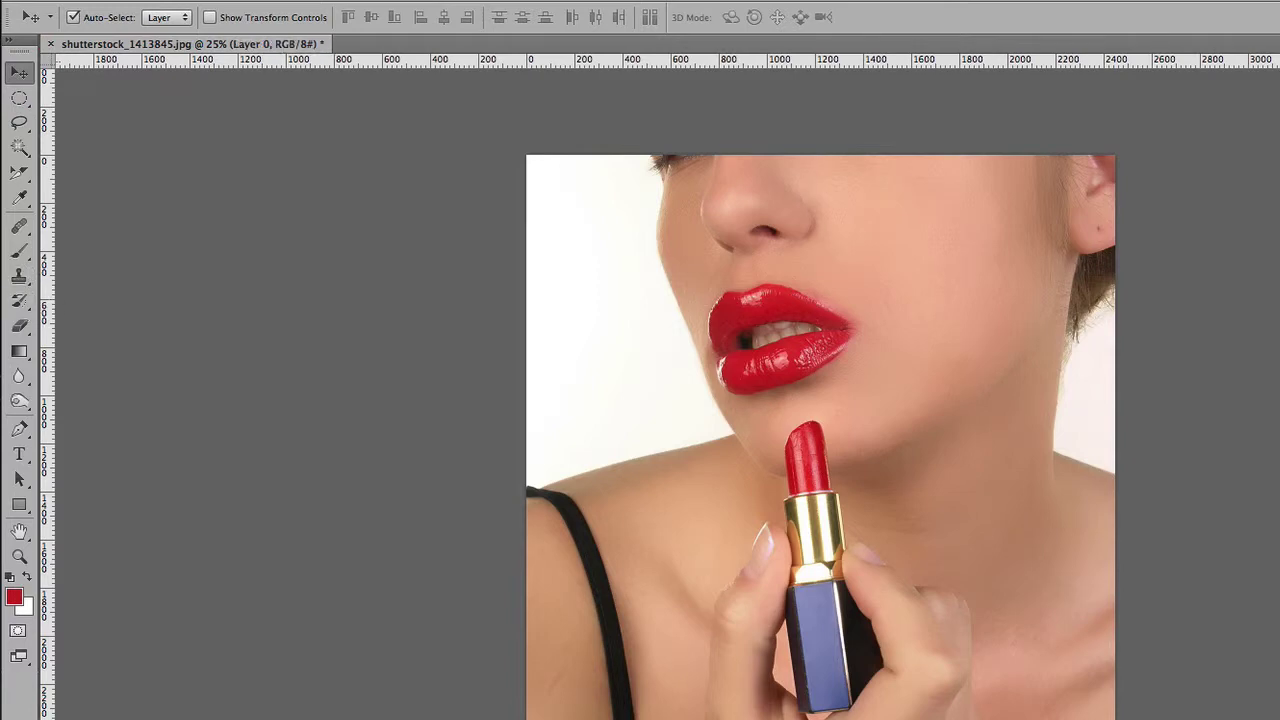
click(21, 302)
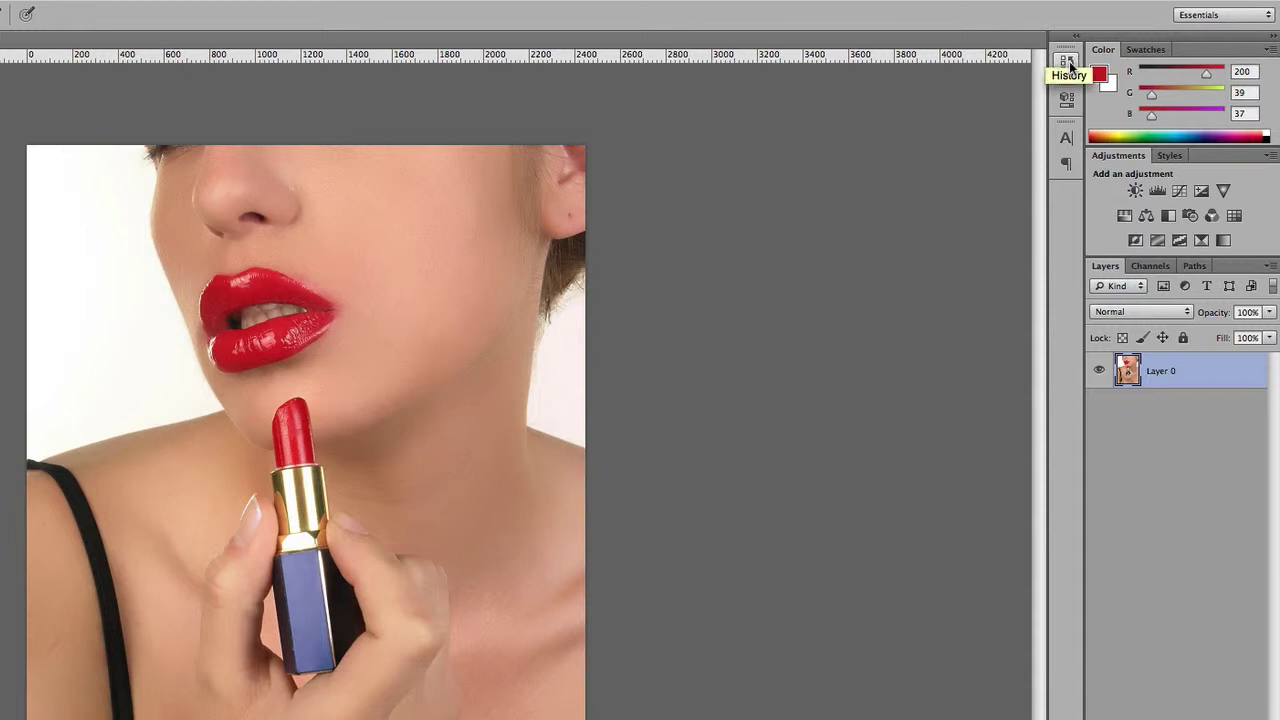
click(1068, 63)
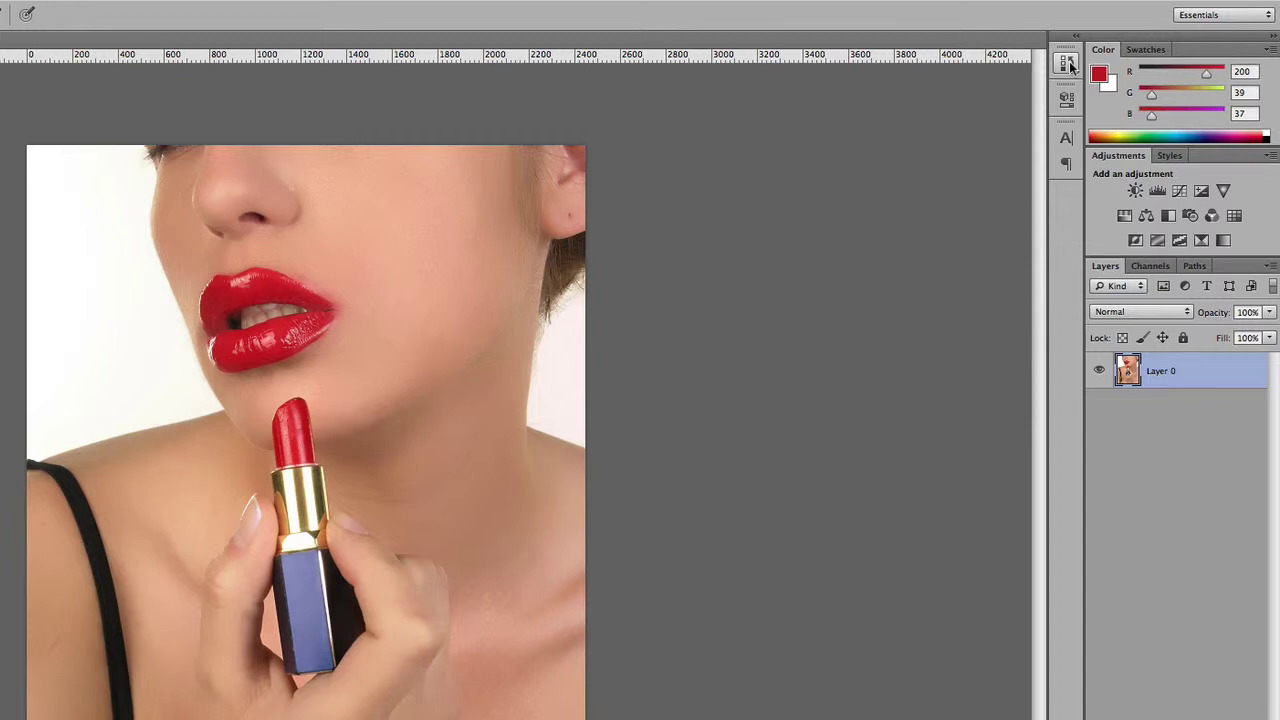
click(1068, 63)
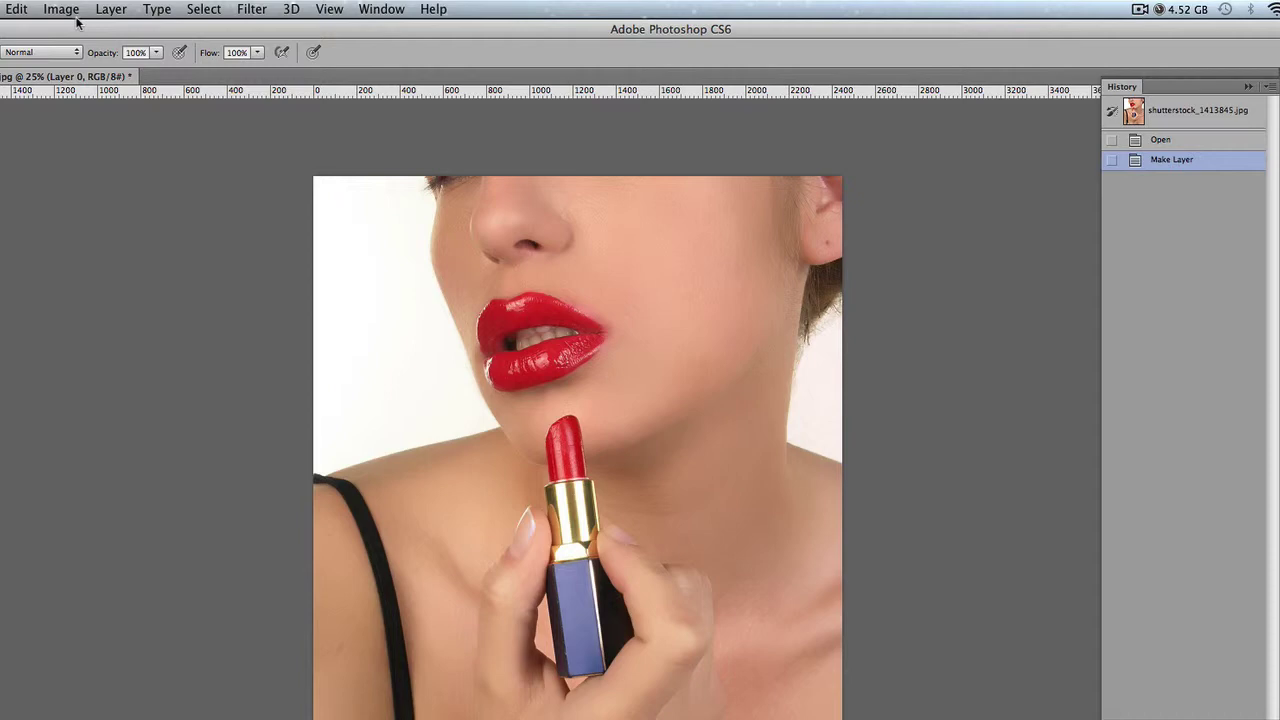
- Apply Image > Adjustments > Desaturate to turn the portrait black and white
click(65, 12)
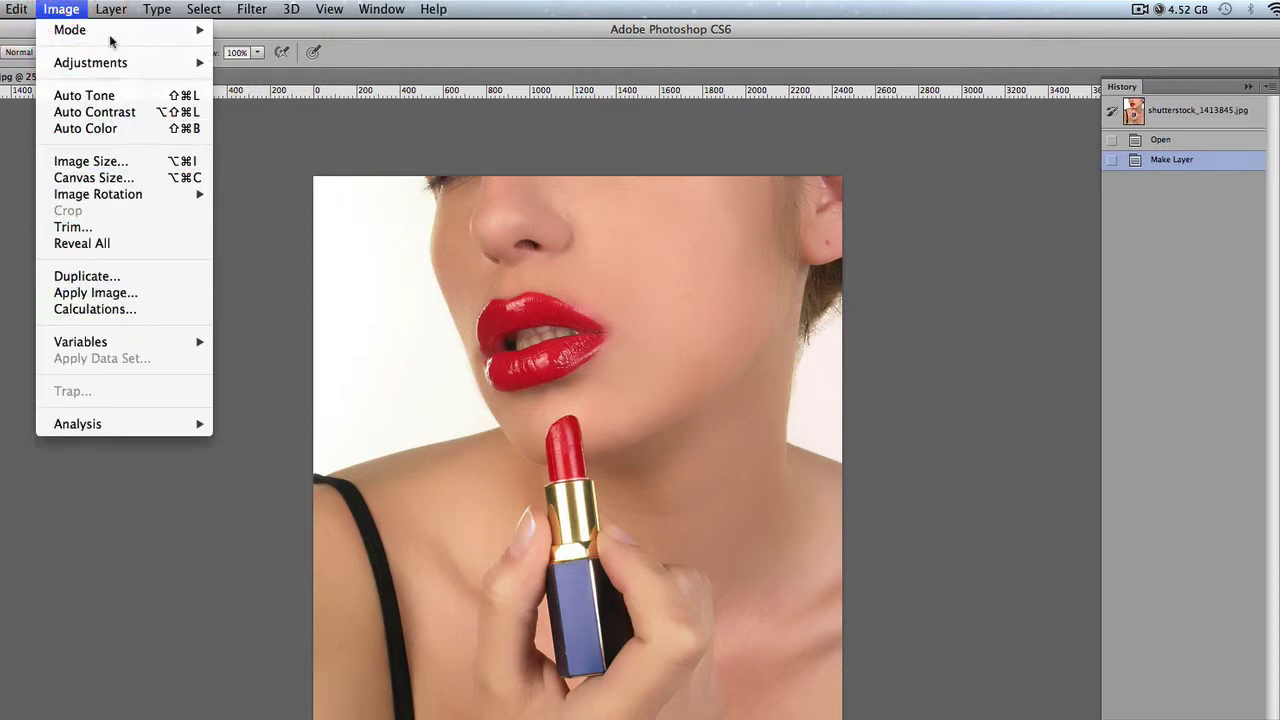
mouse_move(88, 68)
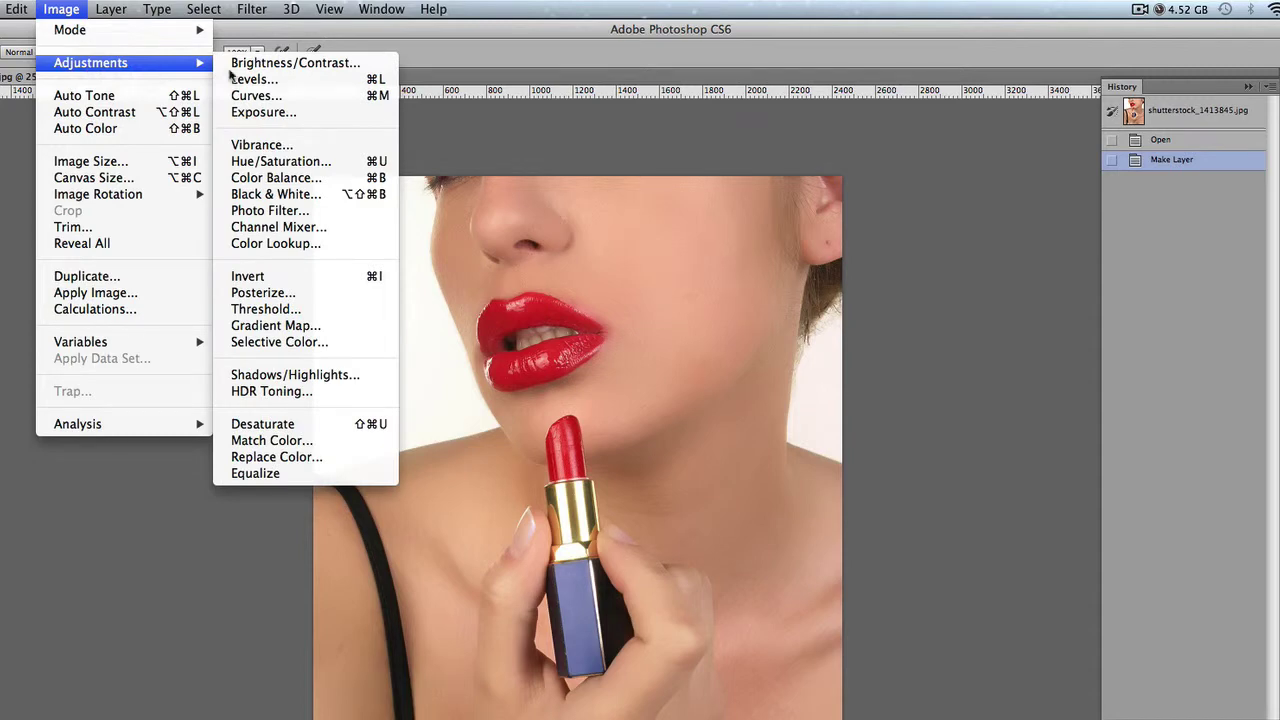
click(303, 424)
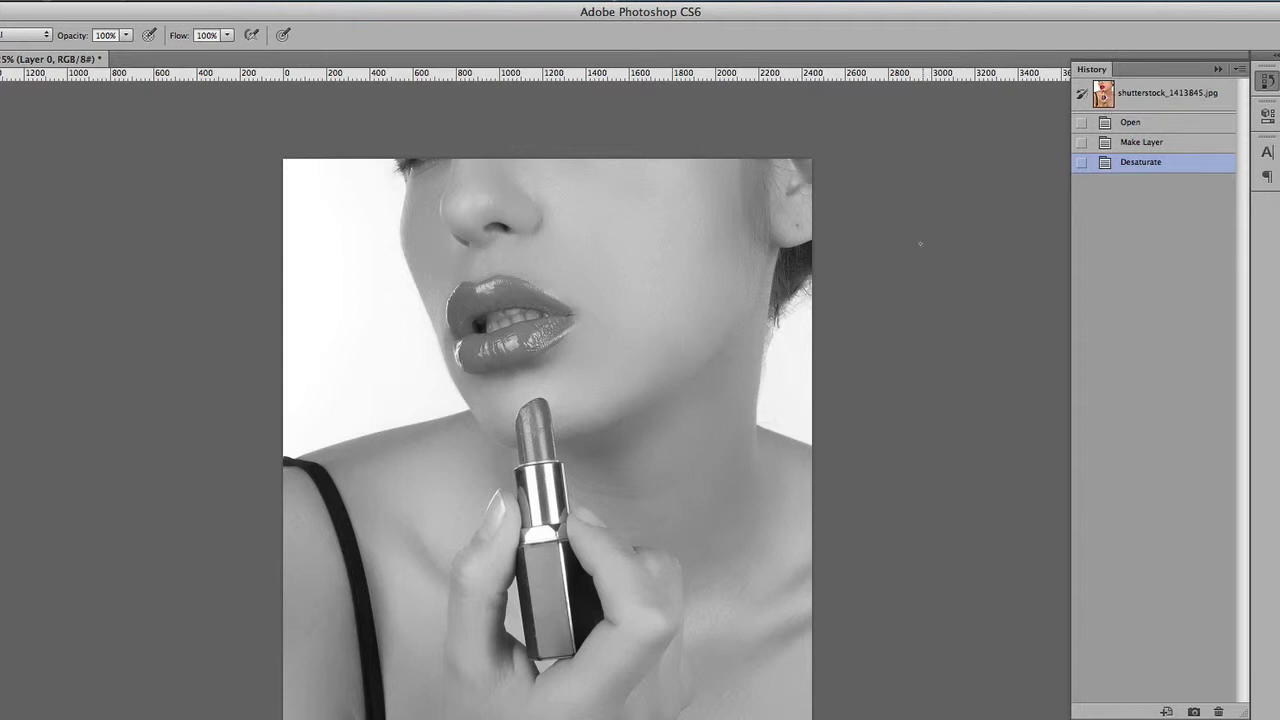
- Paint the original red back onto the lower and upper lips with the History Brush
mouse_move(529, 335)
mouse_down()
mouse_move(548, 330)
mouse_move(486, 350)
mouse_up()
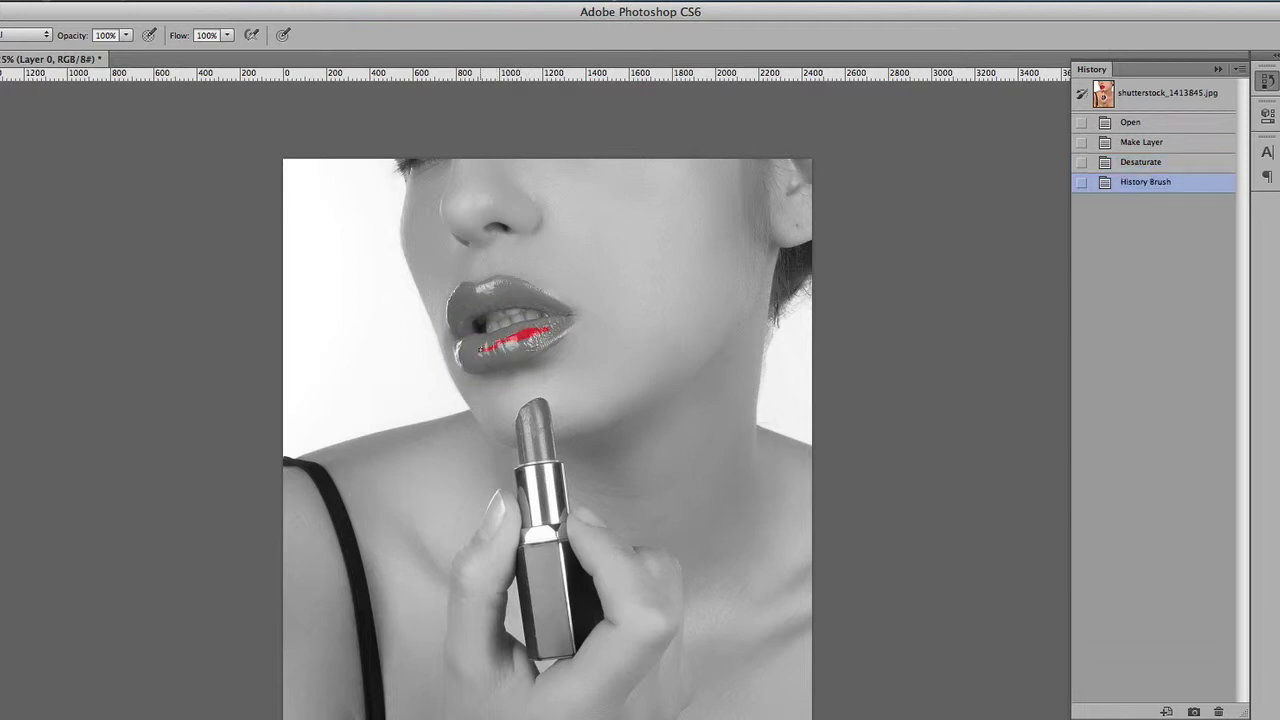
mouse_move(485, 347)
mouse_down()
mouse_move(466, 357)
mouse_move(504, 339)
mouse_move(465, 358)
mouse_up()
mouse_move(461, 330)
mouse_down()
mouse_move(481, 300)
mouse_move(451, 316)
mouse_move(463, 294)
mouse_move(498, 286)
mouse_move(572, 316)
mouse_up()
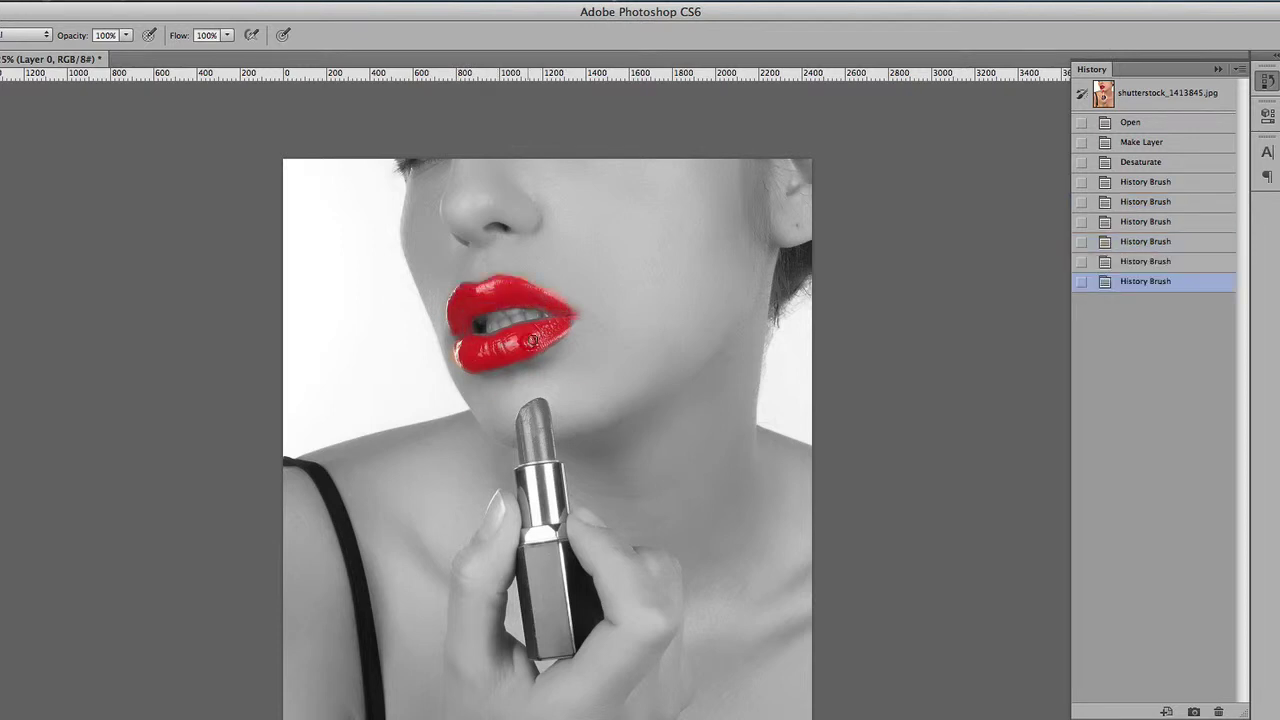
- Restore the red colour on the lipstick tip with the History Brush
click(530, 341)
mouse_move(545, 392)
mouse_down()
mouse_move(529, 455)
mouse_move(522, 429)
mouse_move(530, 456)
mouse_up()
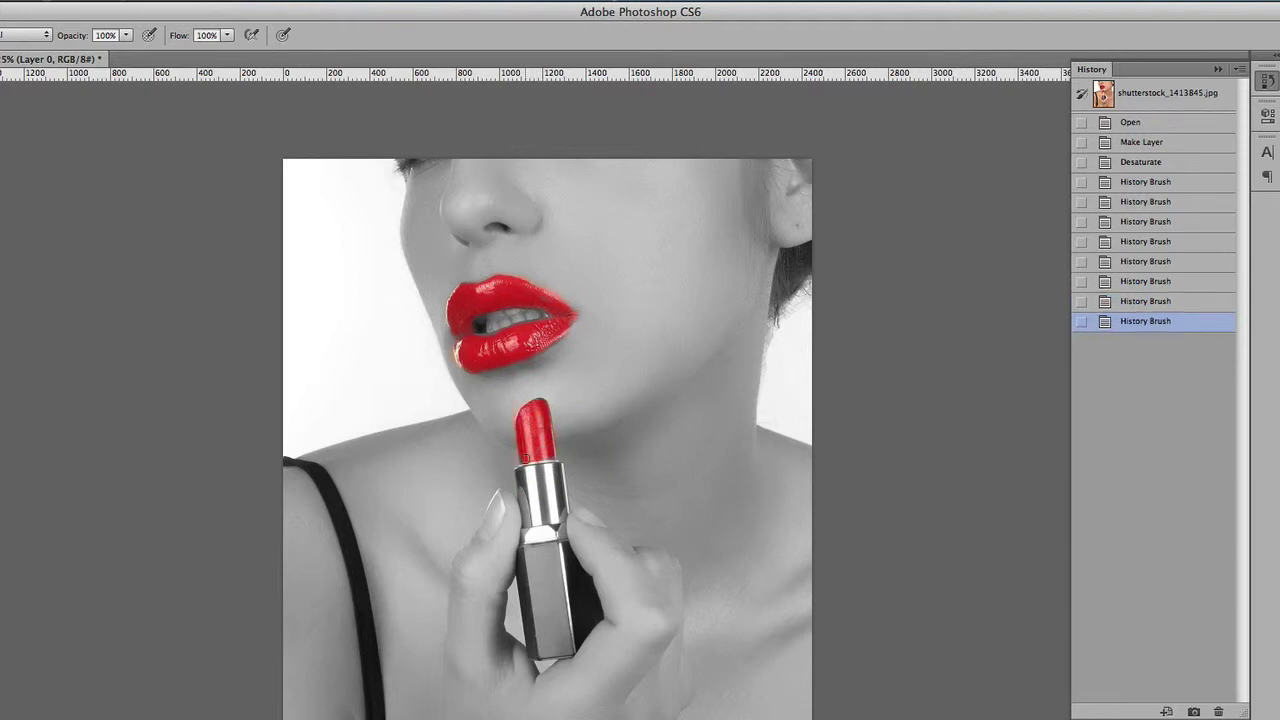
click(522, 461)
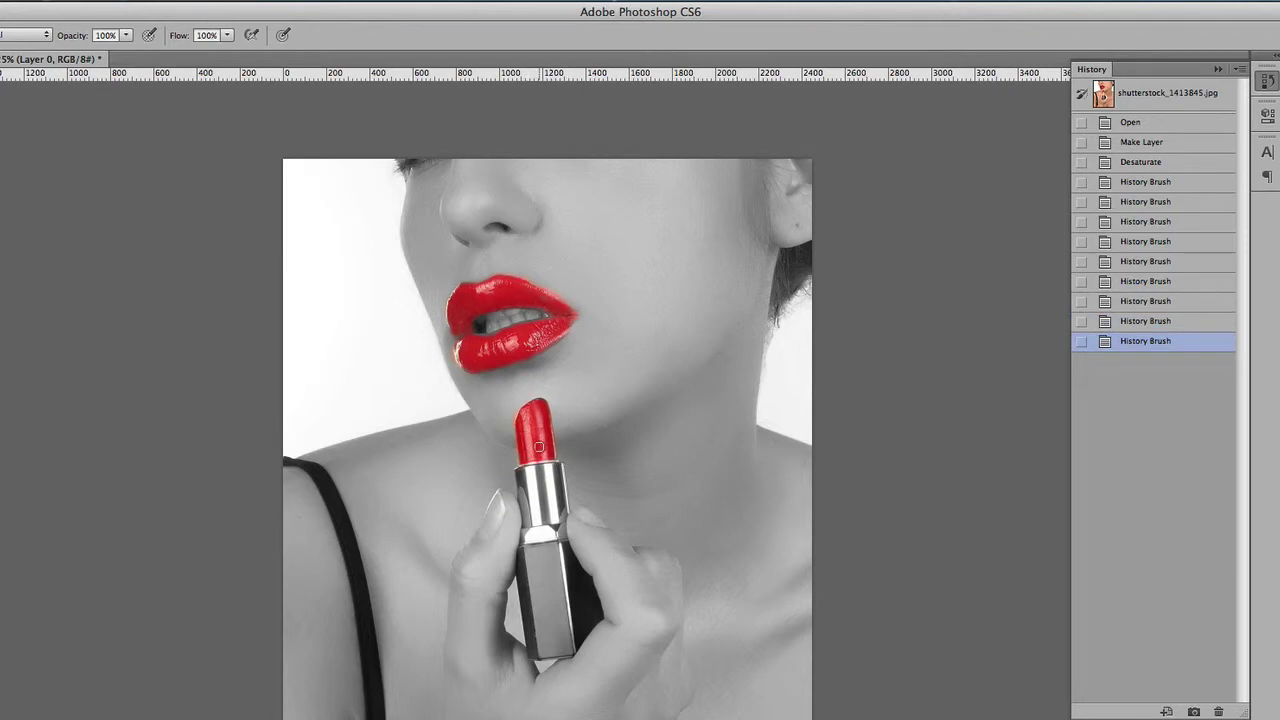
click(538, 415)
click(540, 405)
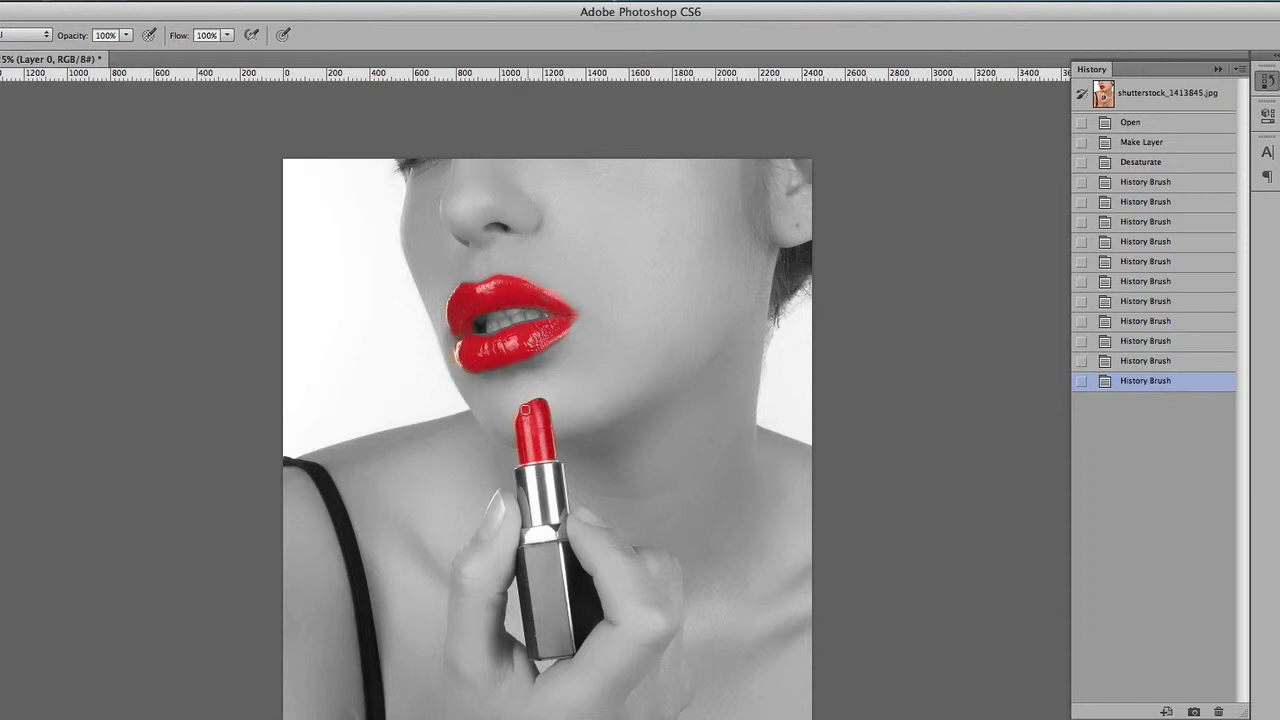
click(543, 403)
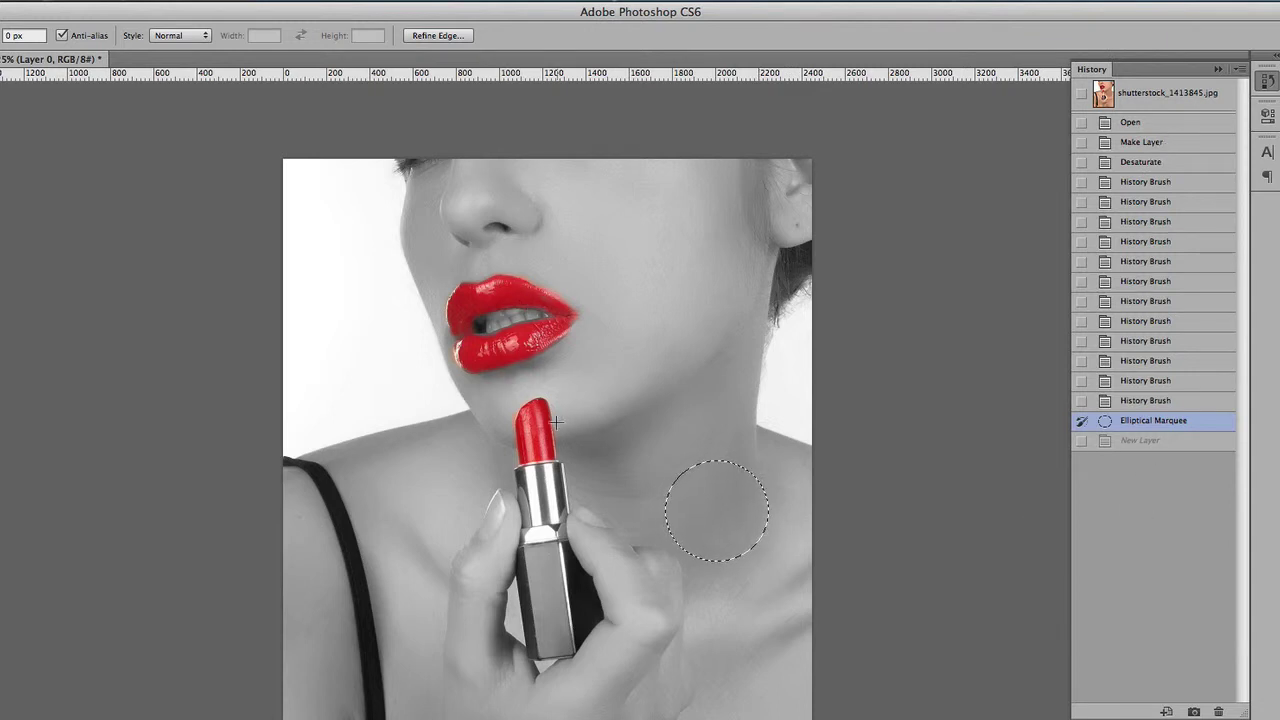
- Clear the neck selection and set the Eraser to a 67 px soft round brush with 0% hardness
click(707, 486)
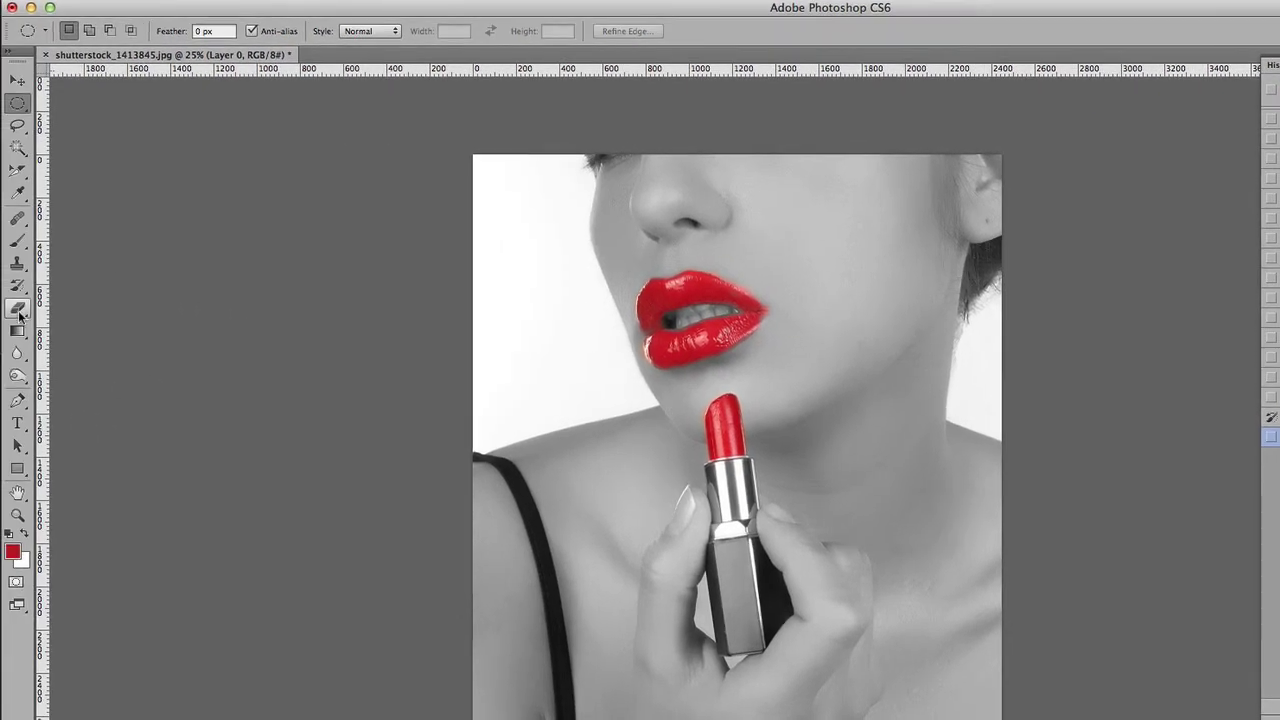
click(18, 310)
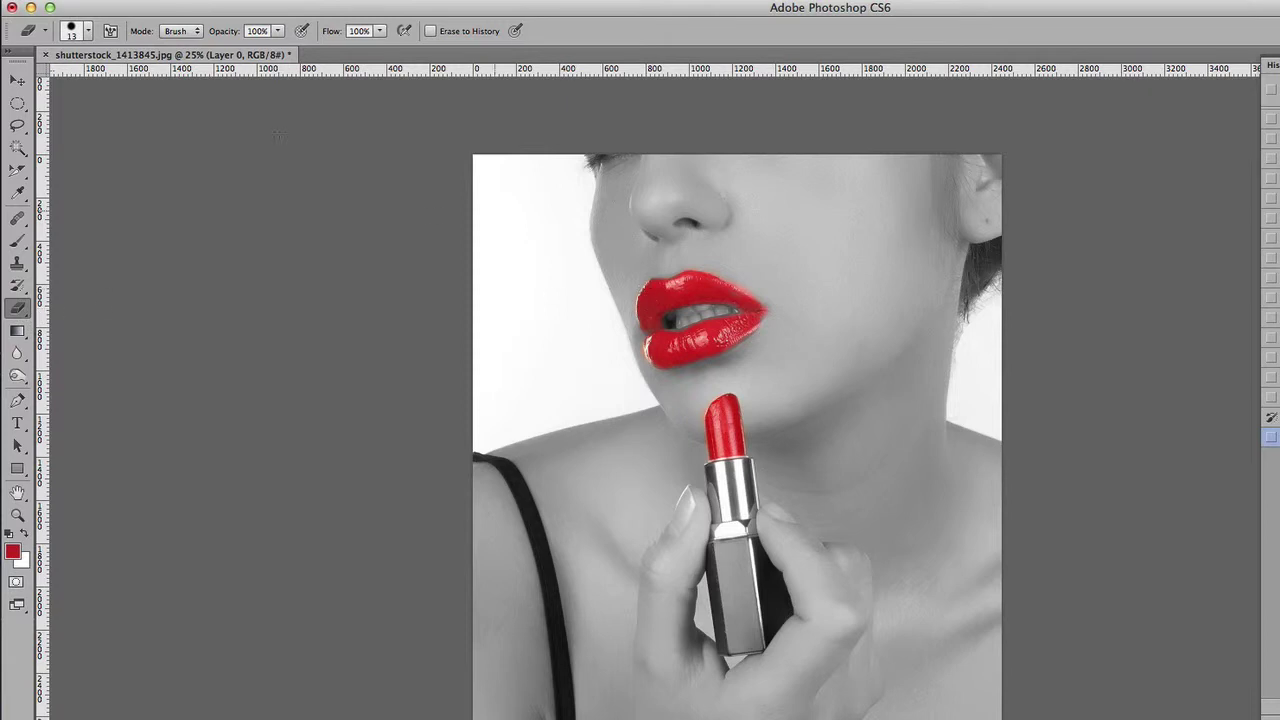
click(88, 32)
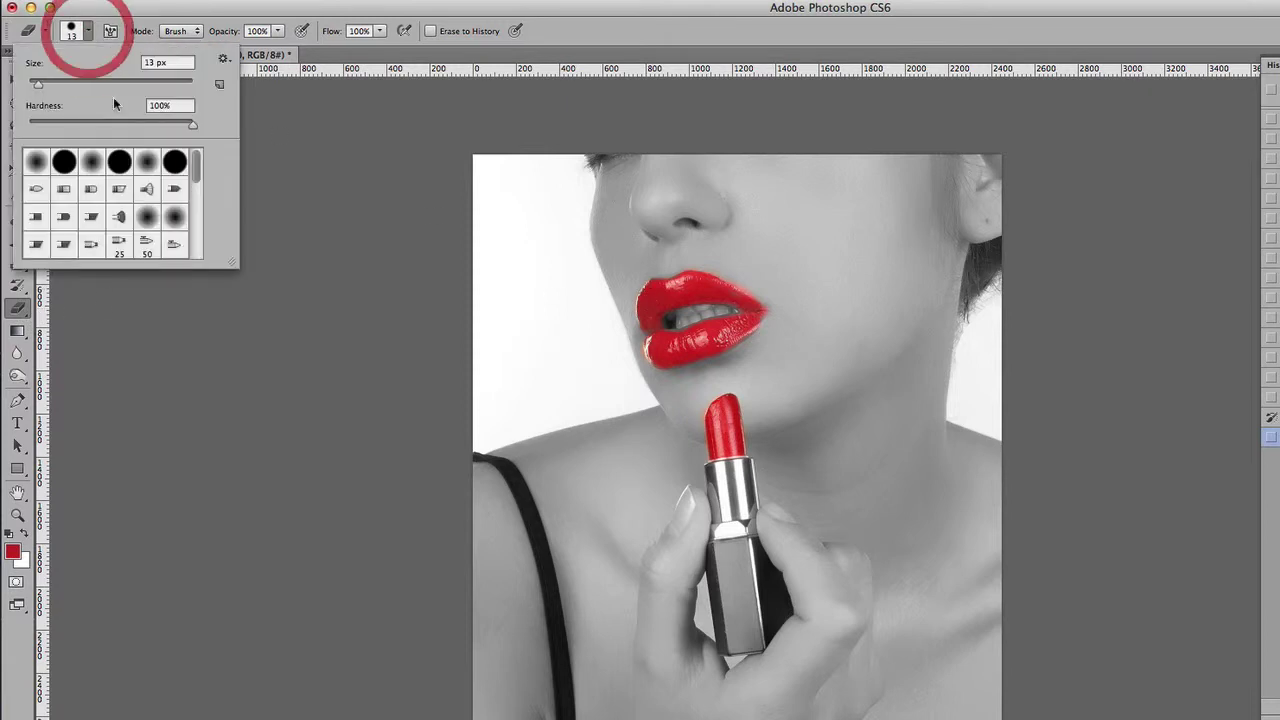
drag(36, 88, 83, 88)
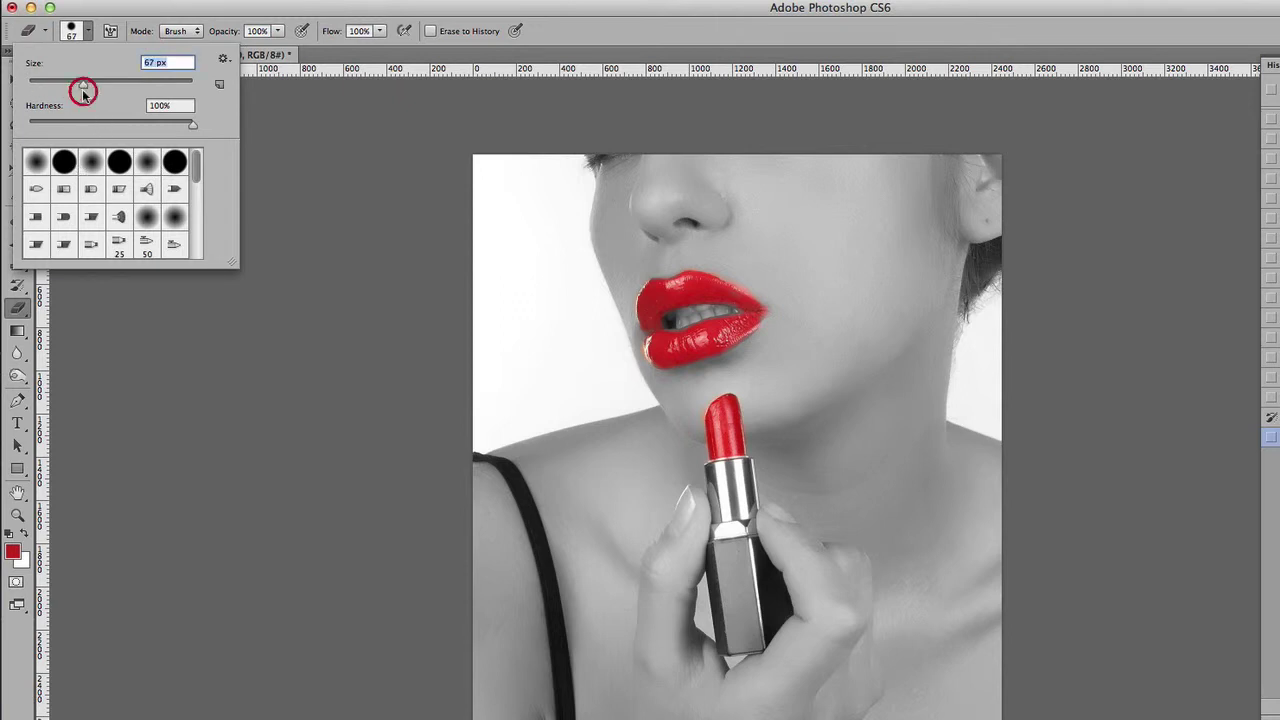
click(92, 165)
key(Return)
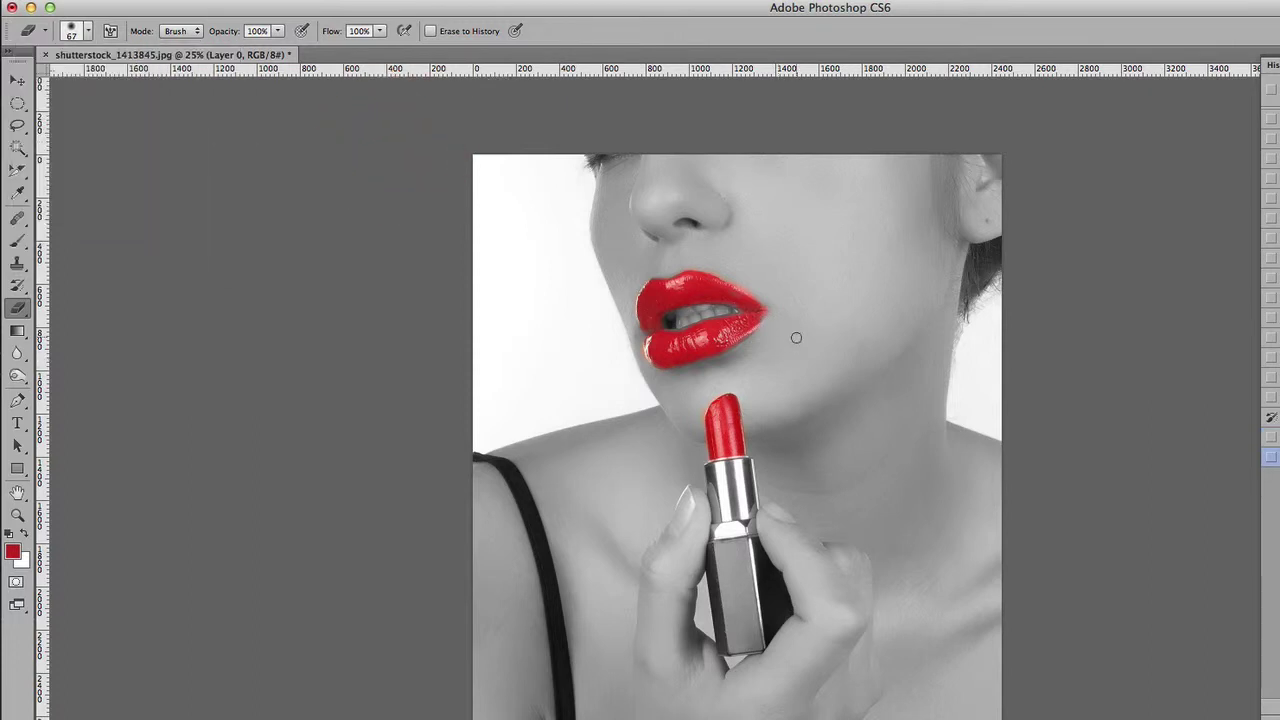
mouse_move(752, 321)
mouse_down()
mouse_move(730, 345)
mouse_move(765, 324)
mouse_move(680, 365)
mouse_move(795, 328)
mouse_up()
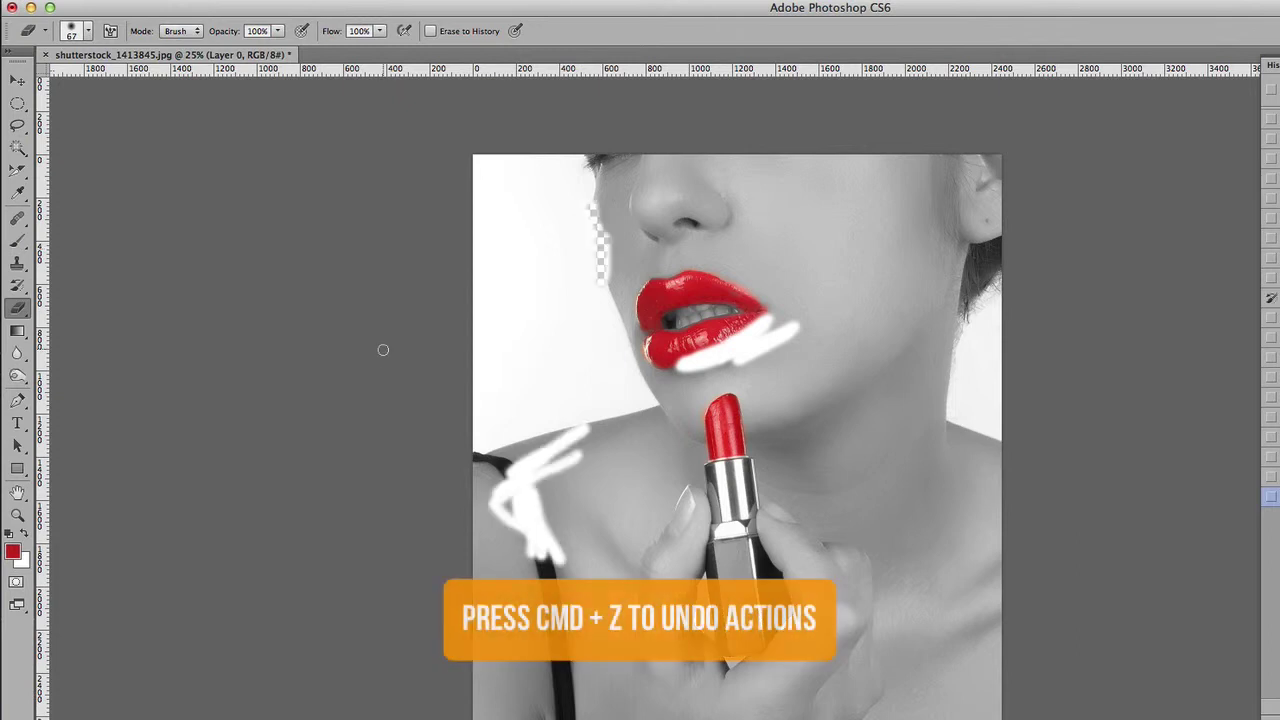
key(super+z)
key(alt+super+z)
key(alt+super+z)
key(alt+super+z)
key(alt+super+z)
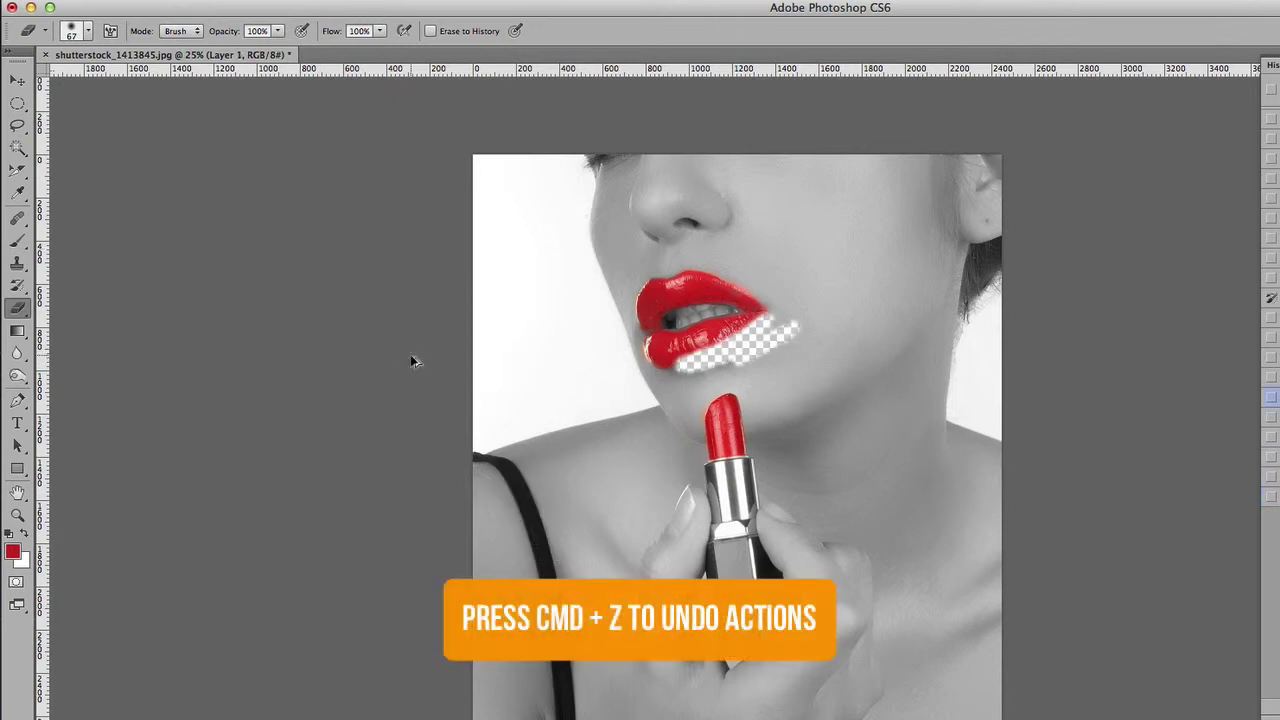
key(alt+super+z)
key(alt+super+z)
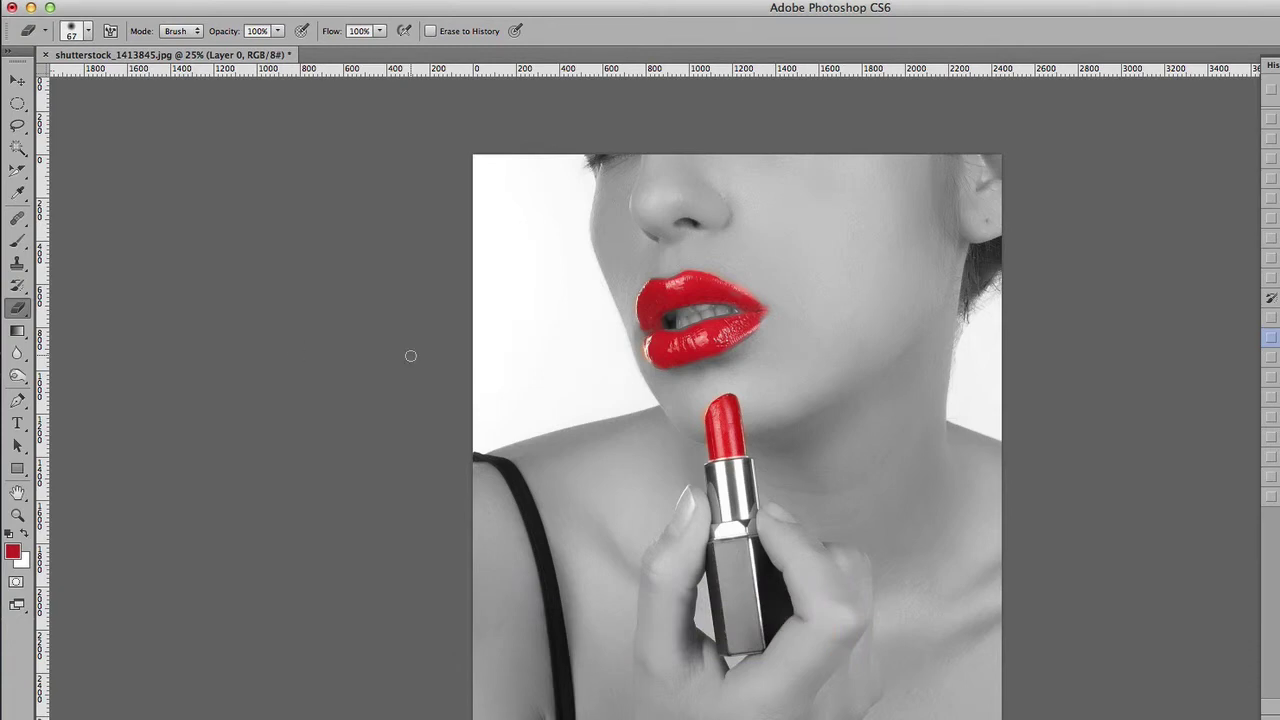
- Select the Gradient tool with the red-to-transparent gradient preset
click(17, 334)
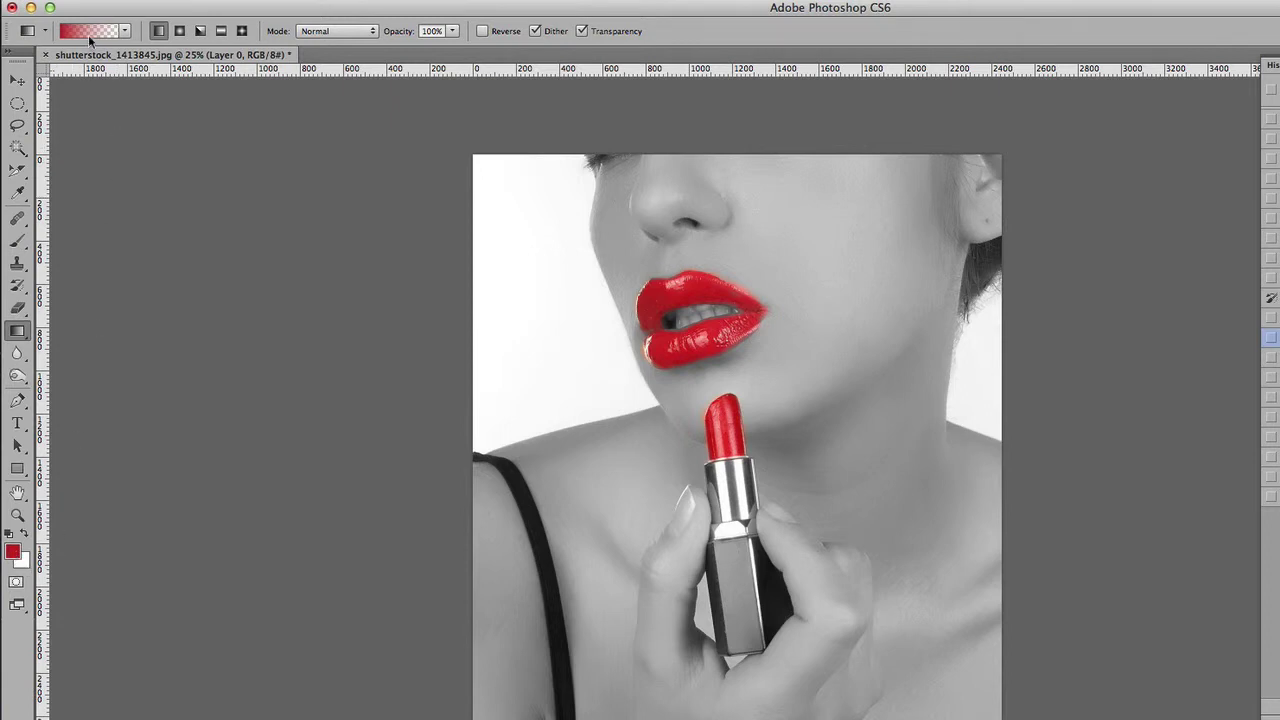
click(125, 31)
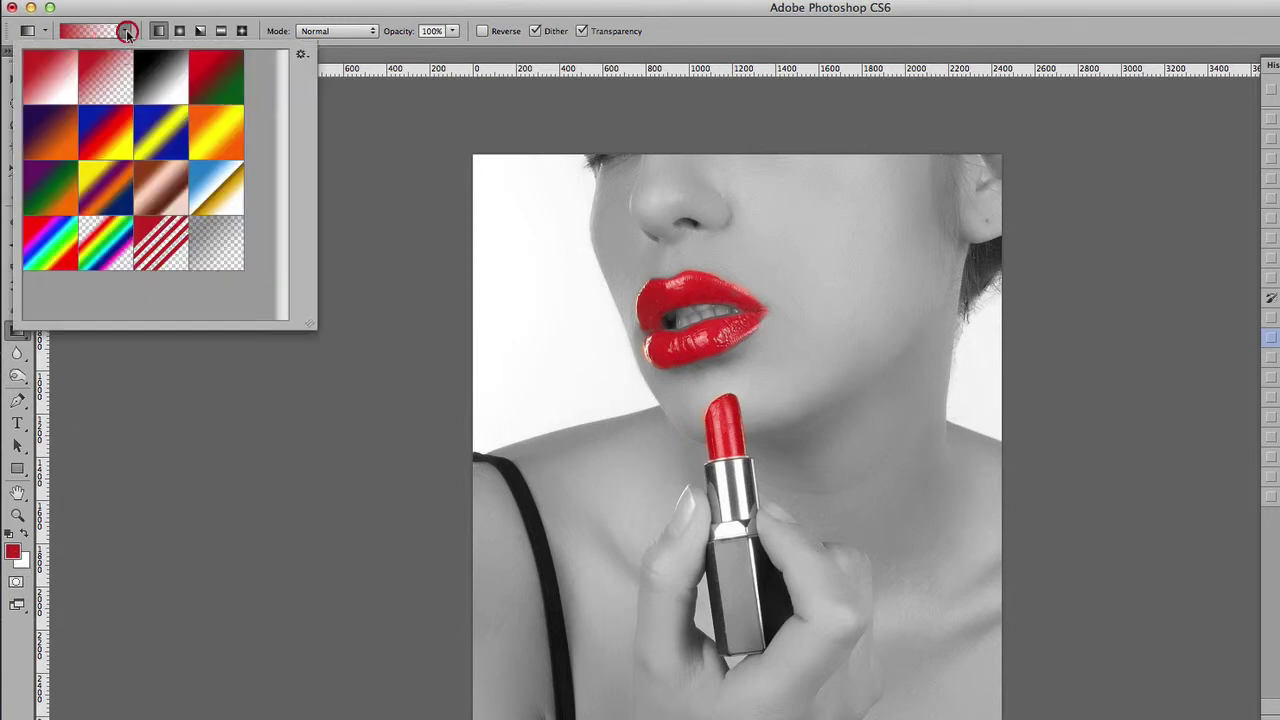
click(102, 78)
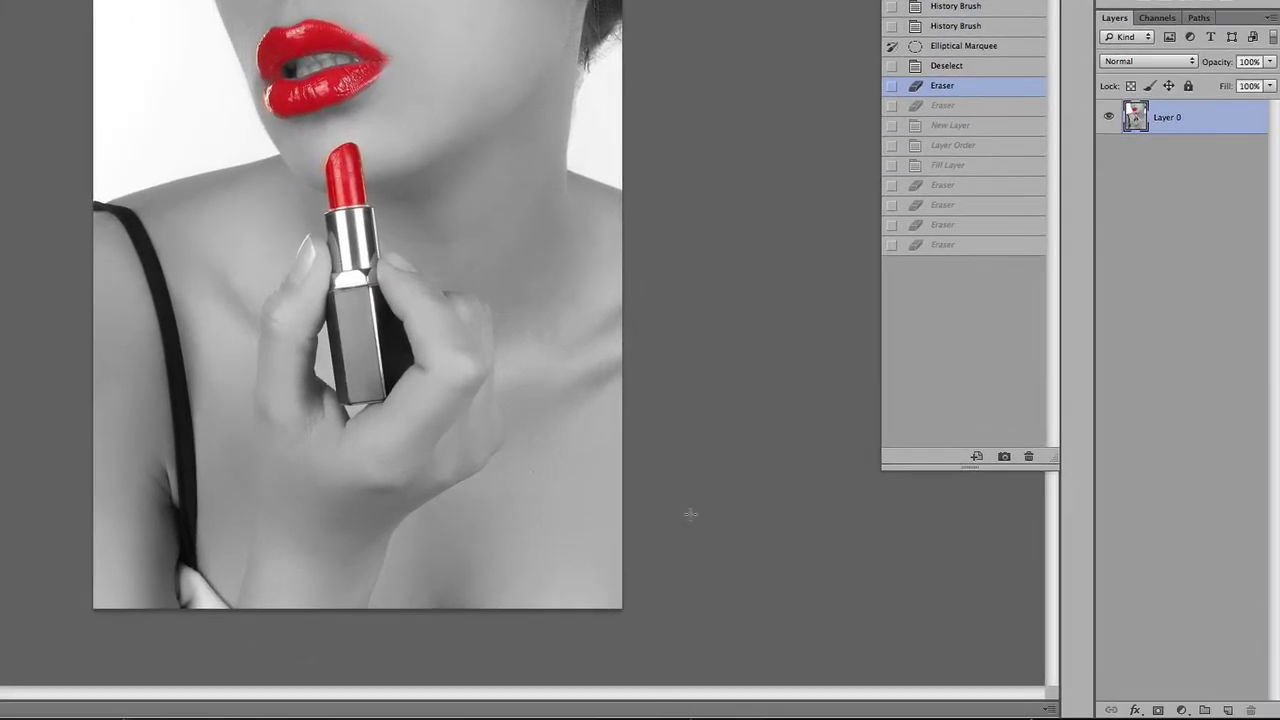
- Add Layer 1 and draw a red-to-transparent gradient upward from the bottom edge, undoing a top-down attempt
click(1228, 710)
drag(339, 448, 342, 637)
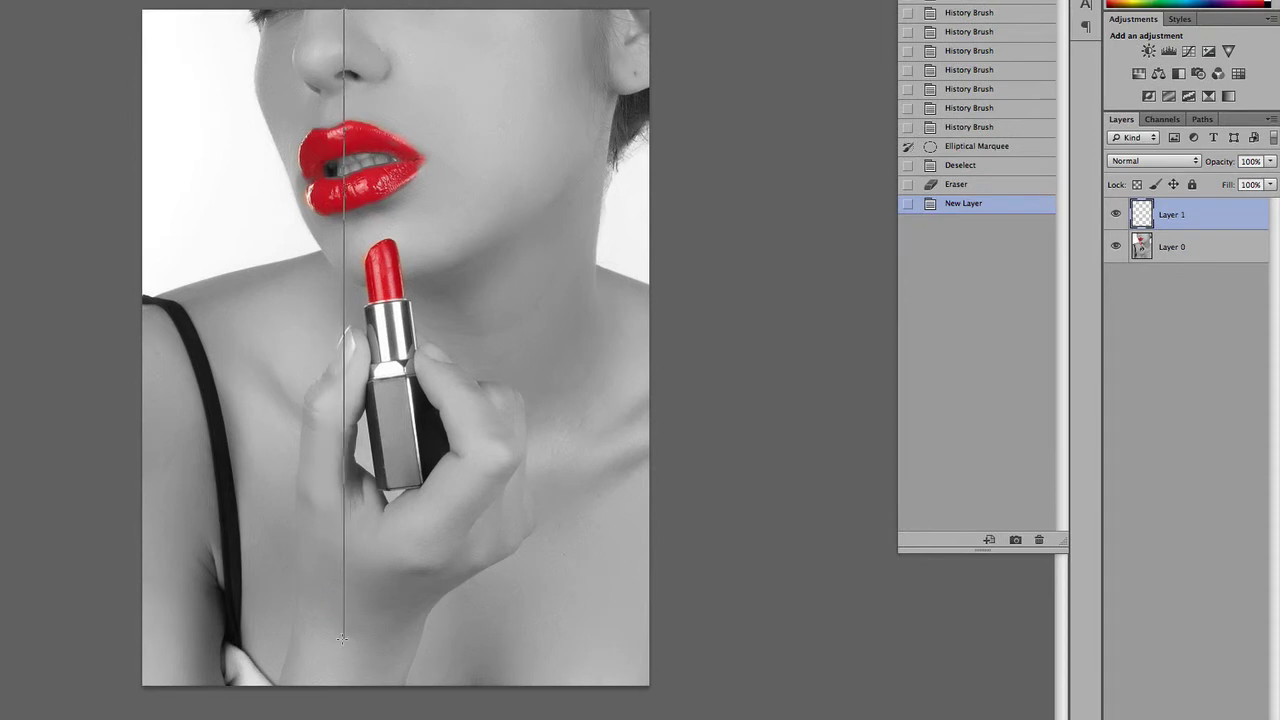
drag(342, 638, 342, 639)
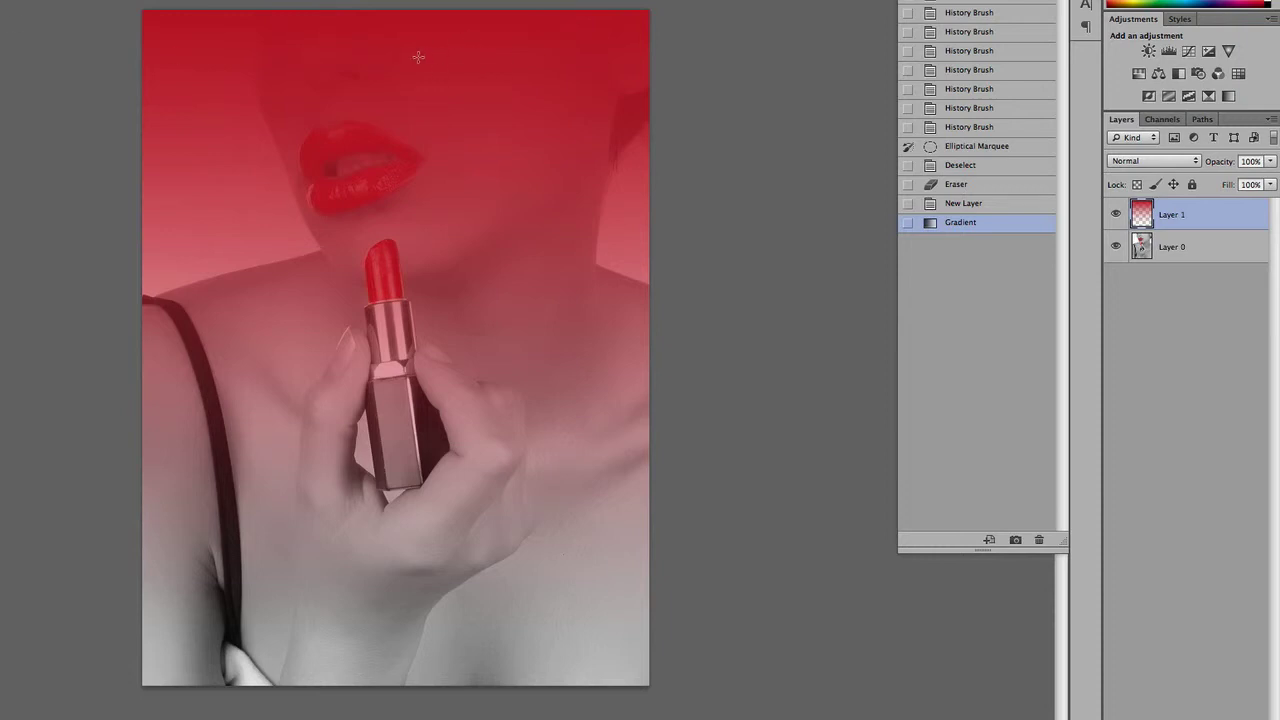
key(ctrl+z)
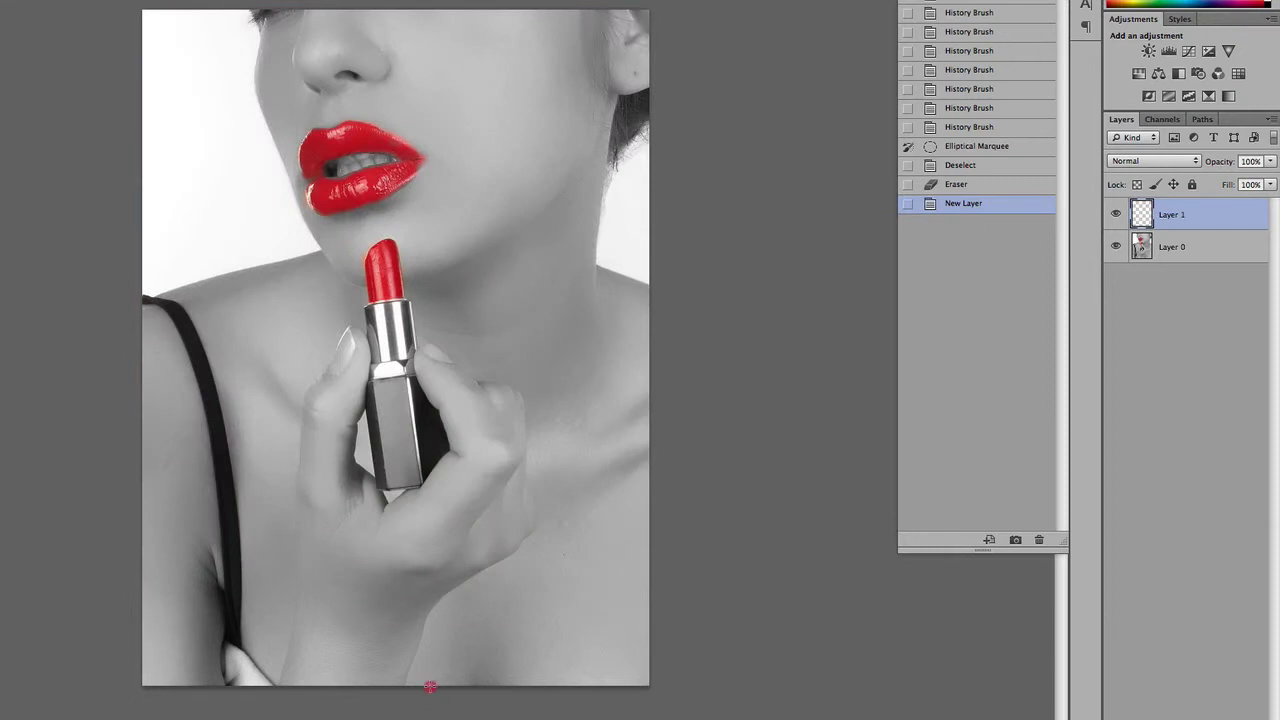
drag(430, 687, 434, 41)
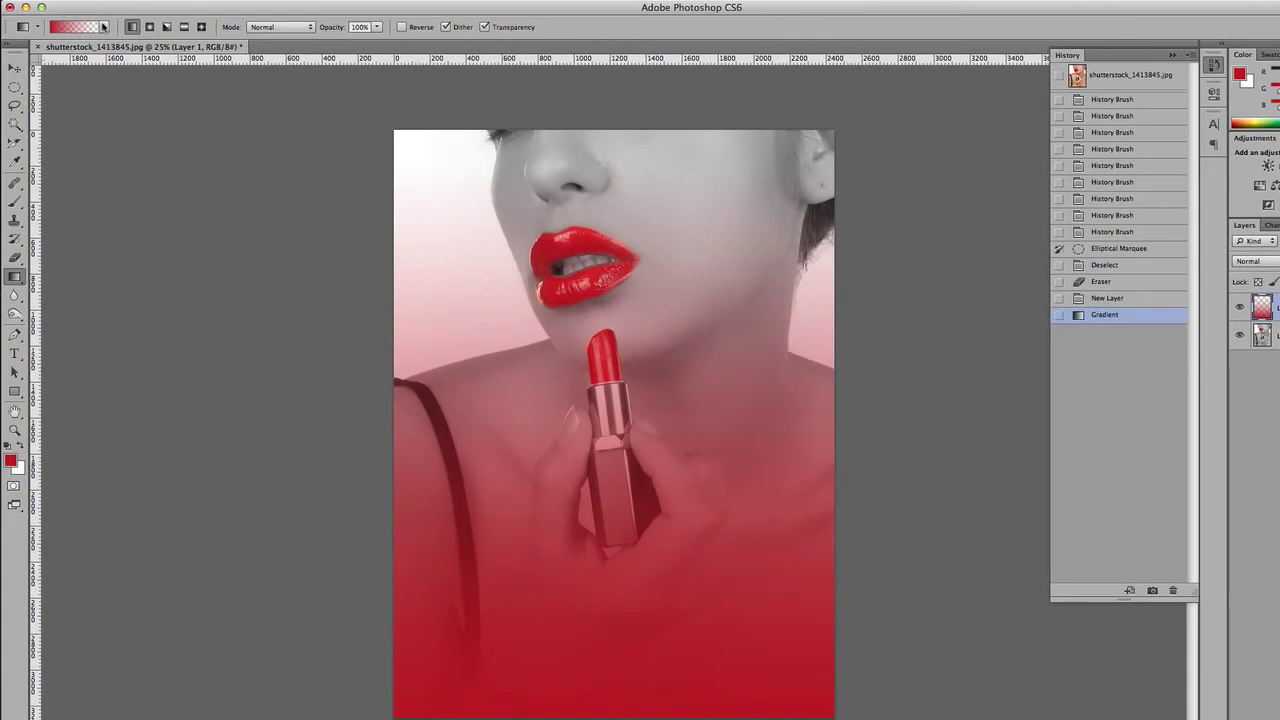
- Undo the old gradient and redraw Layer 1 with a solid red-to-white gradient rising from the bottom
click(103, 27)
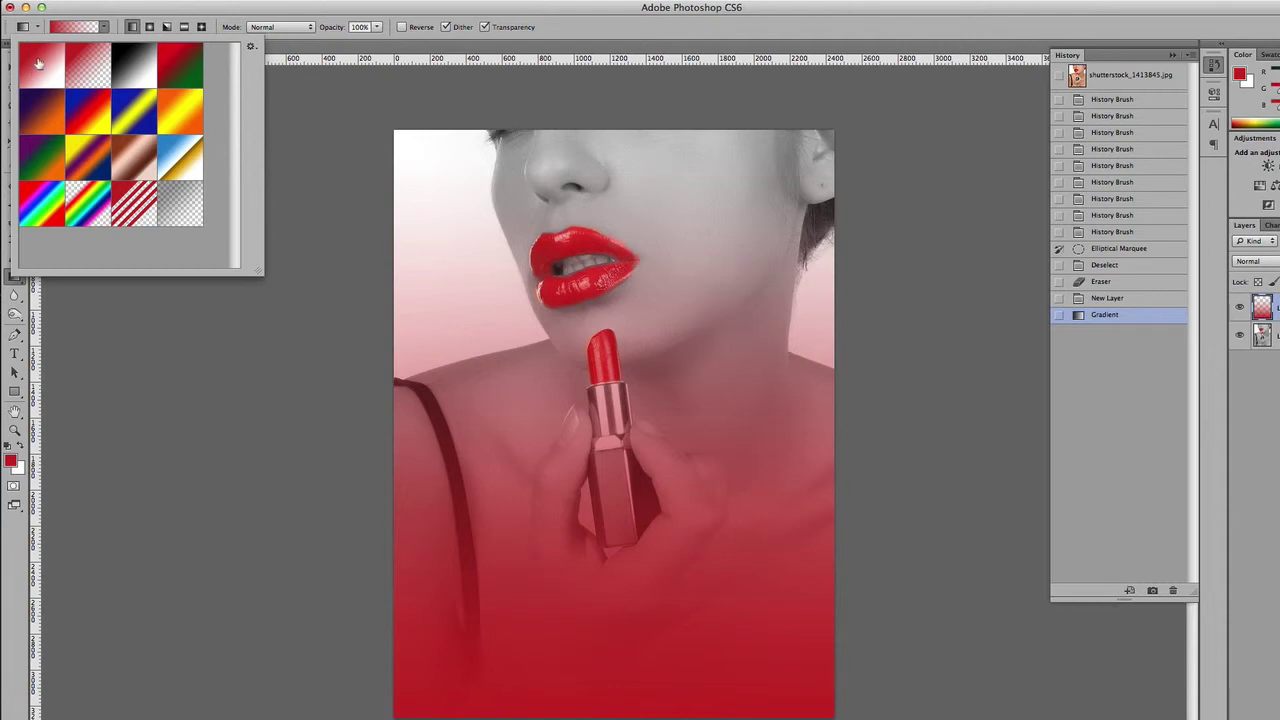
click(39, 70)
click(133, 340)
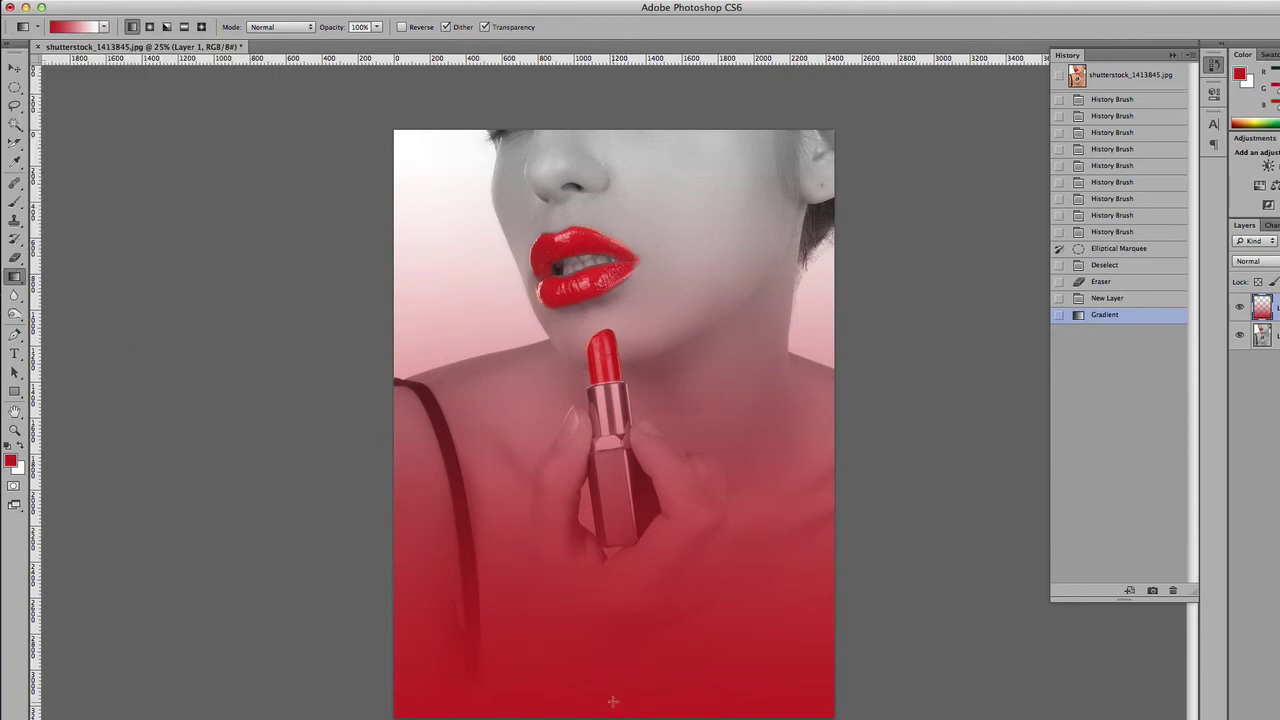
key(ctrl+z)
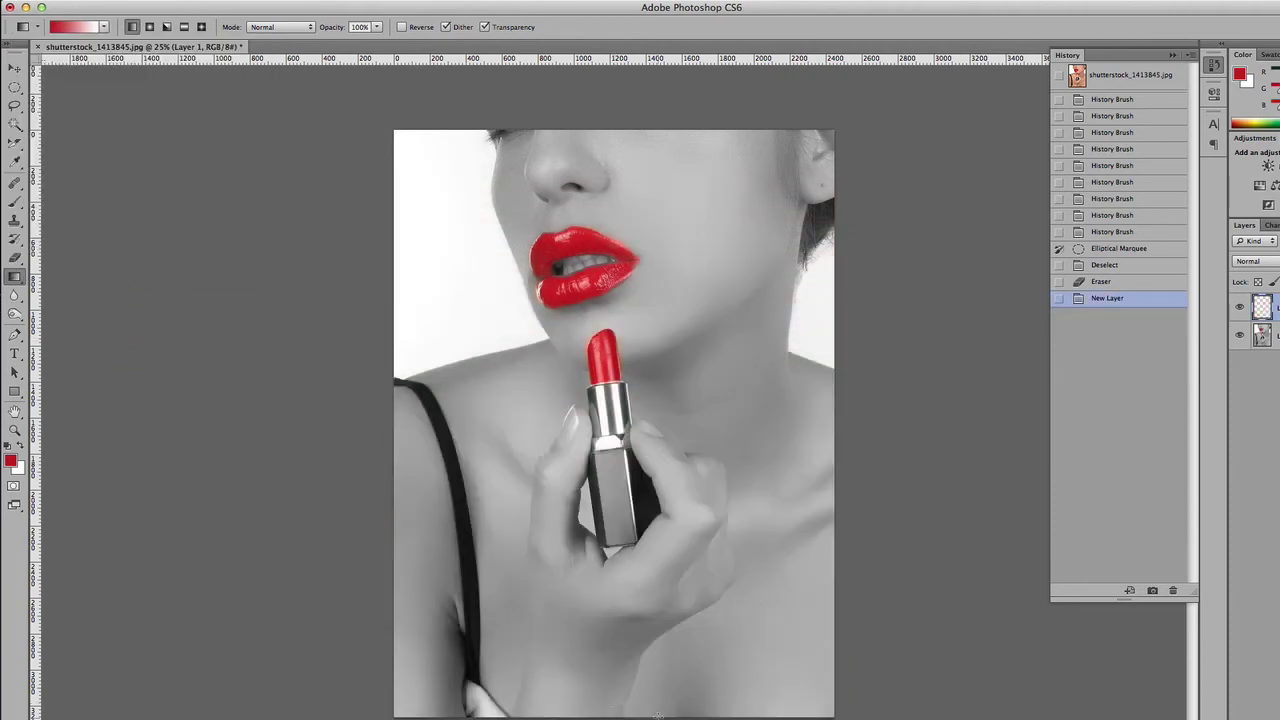
drag(658, 716, 662, 216)
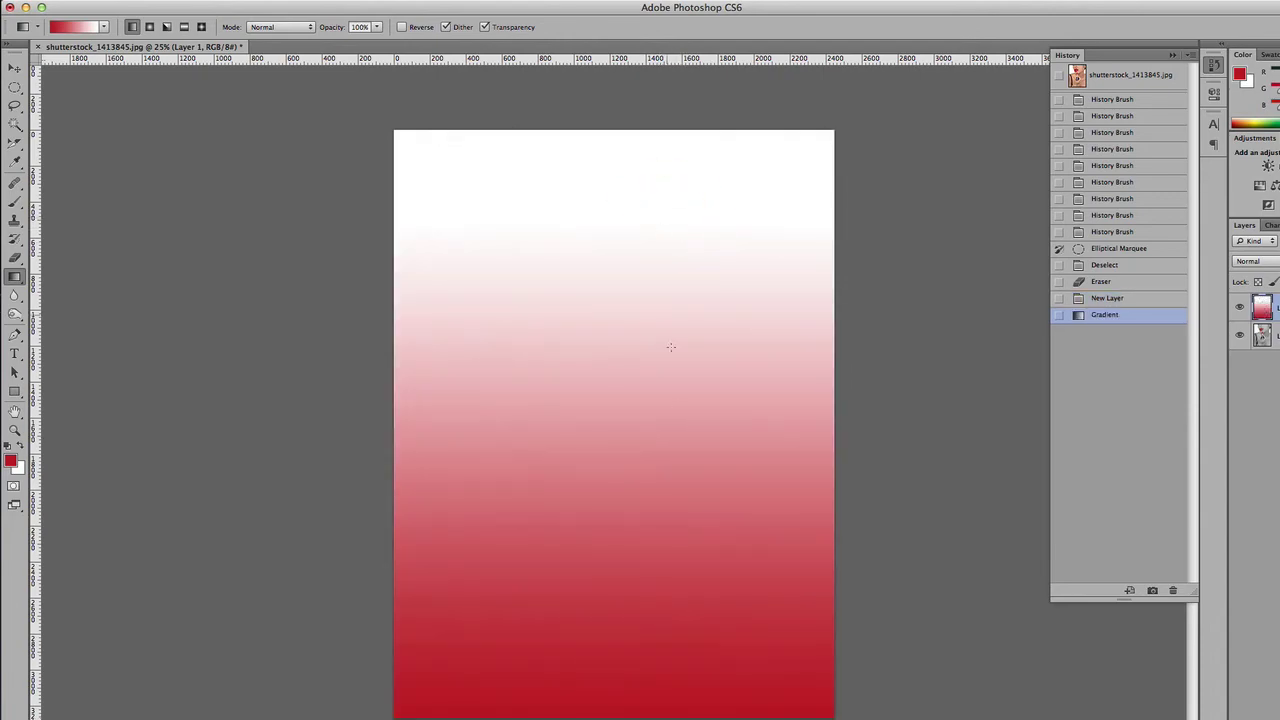